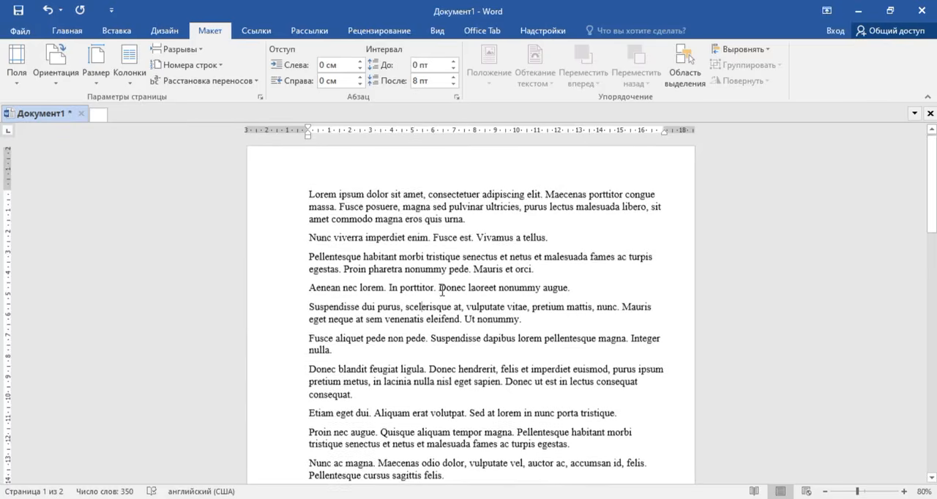
Step: Try the preset page margins Узкие, Средние and Широкие in turn on the document
click(18, 82)
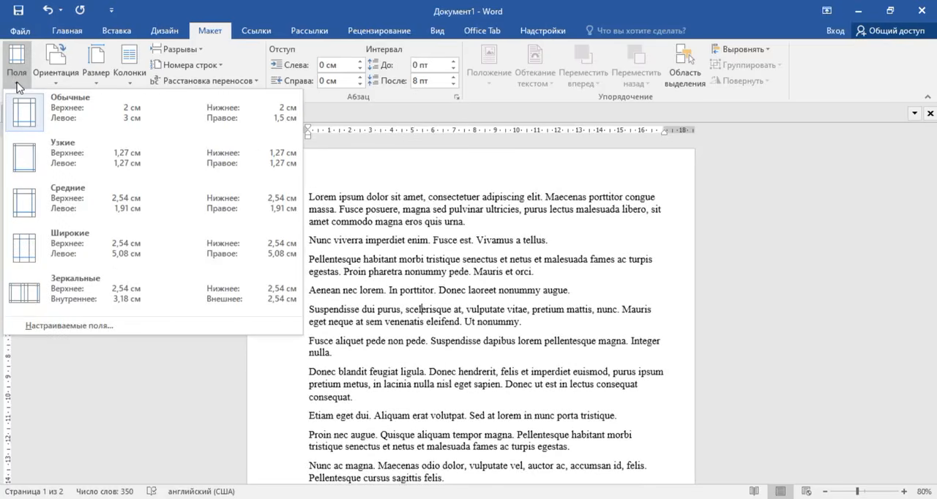
click(74, 160)
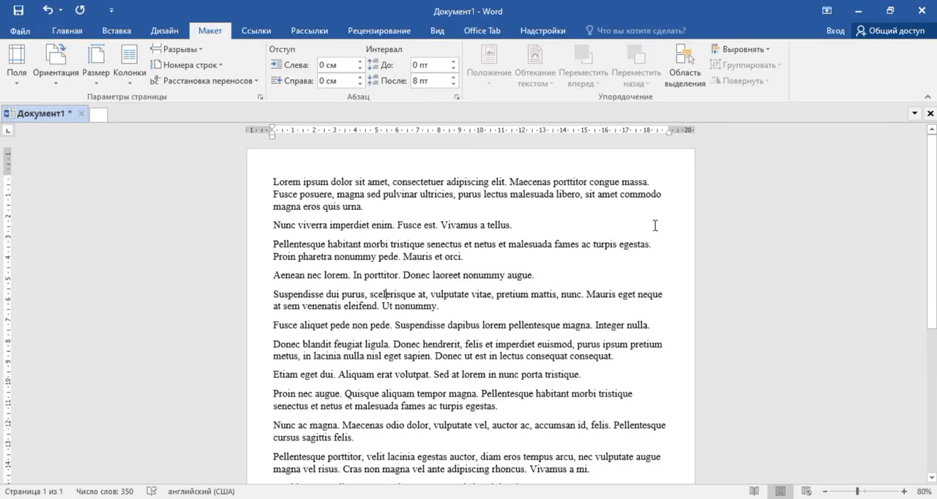
click(16, 68)
click(60, 211)
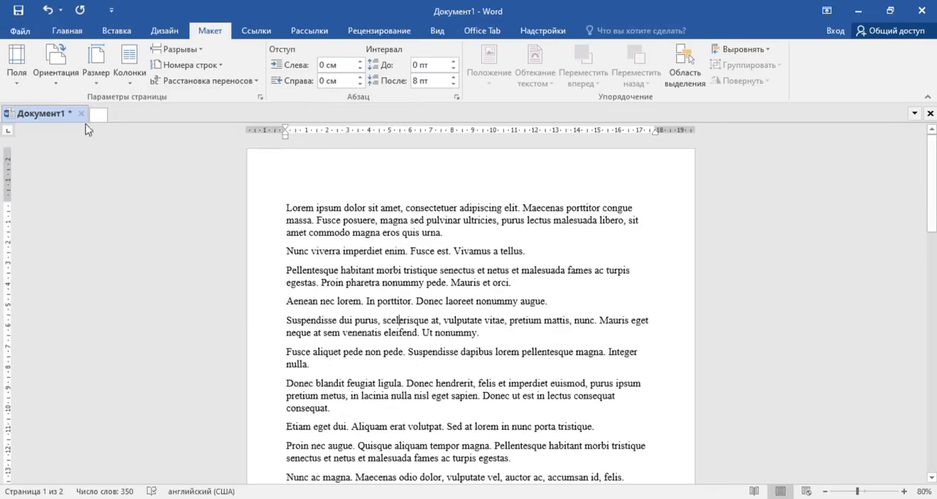
click(16, 67)
click(57, 245)
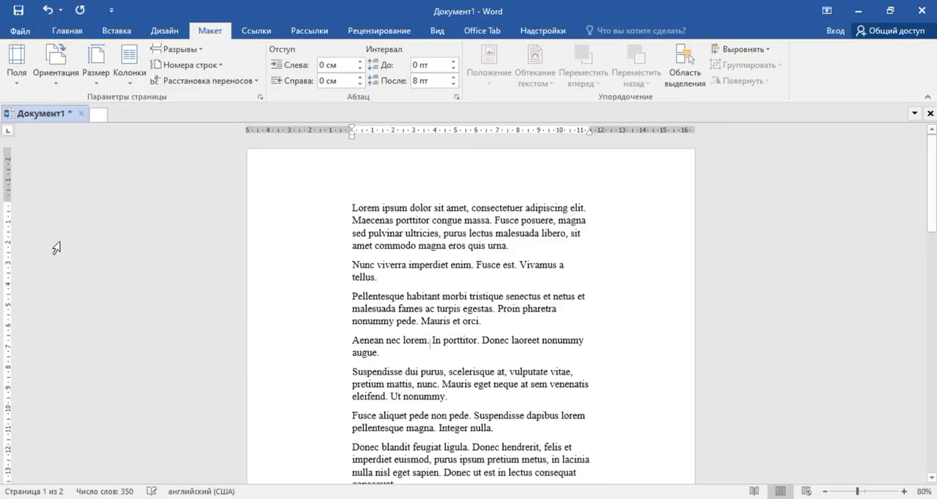
Step: Apply the Обычные margin preset and switch the page margins to Средние
click(21, 85)
click(73, 110)
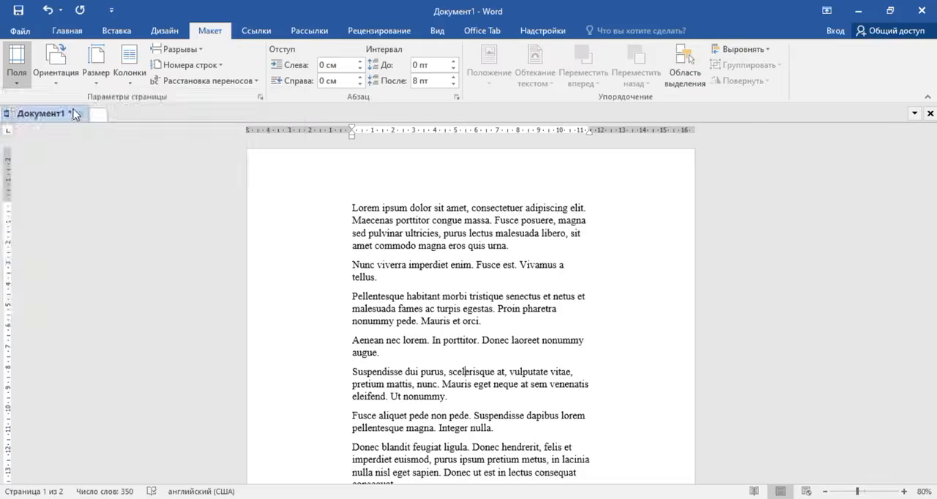
click(16, 67)
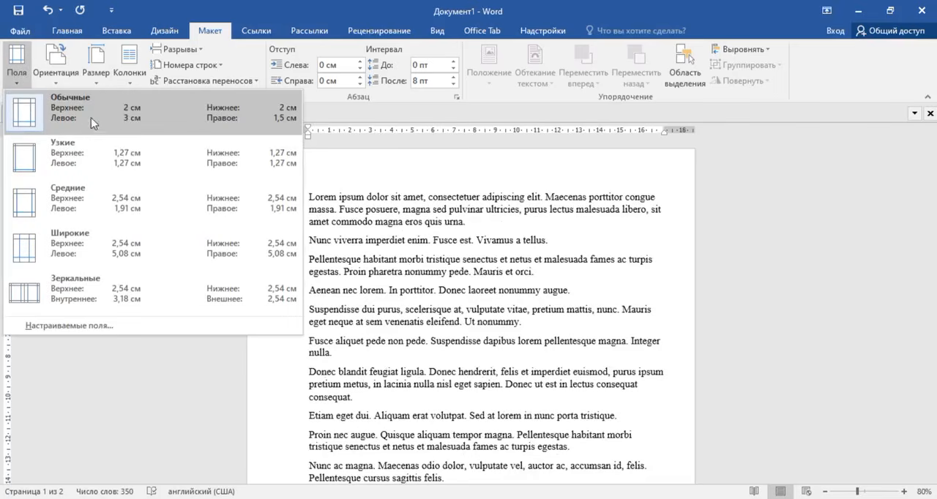
click(55, 199)
click(20, 85)
click(70, 202)
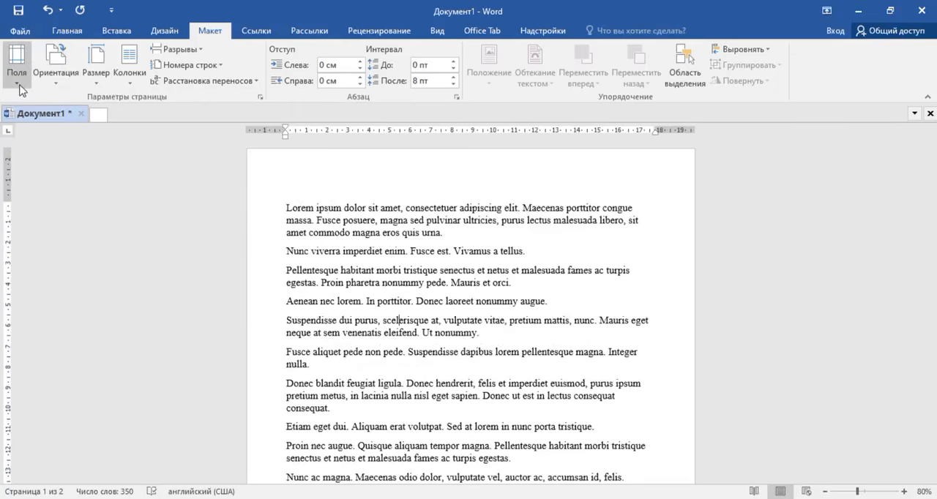
Step: Set the page margins to the Обычные preset
click(20, 88)
click(79, 115)
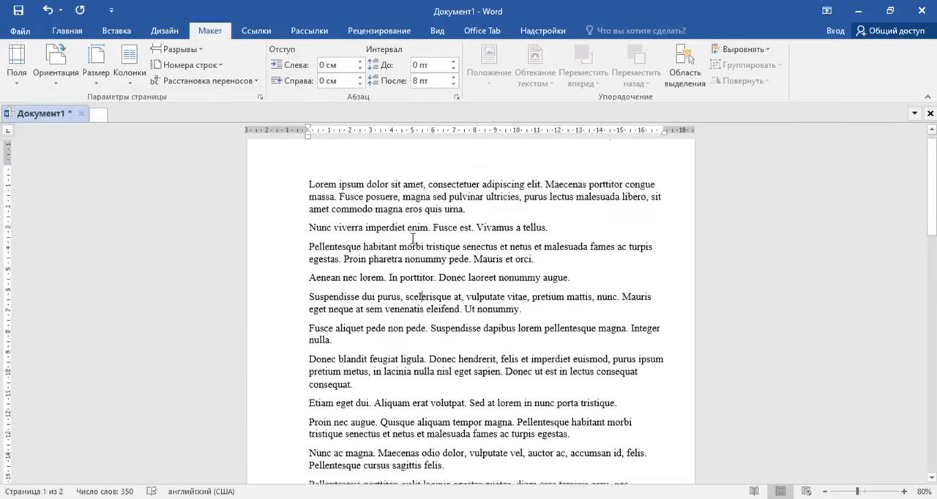
scroll(413, 237, down, 5)
scroll(413, 234, up, 6)
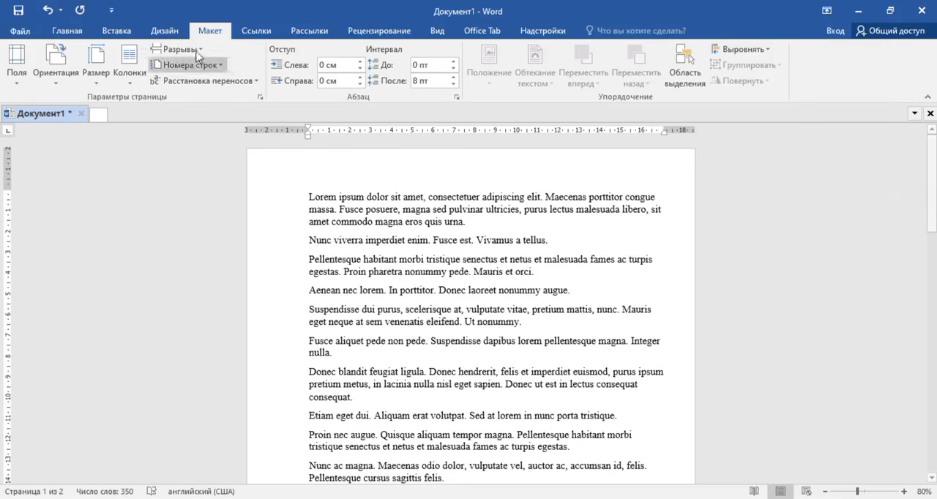
Step: Try the landscape (Альбомная) page orientation and return the document to portrait (Книжная)
click(66, 89)
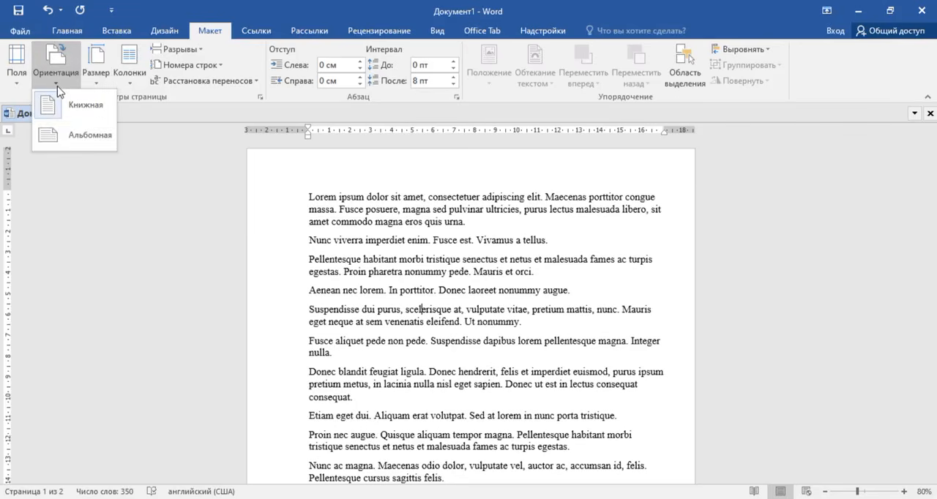
click(75, 137)
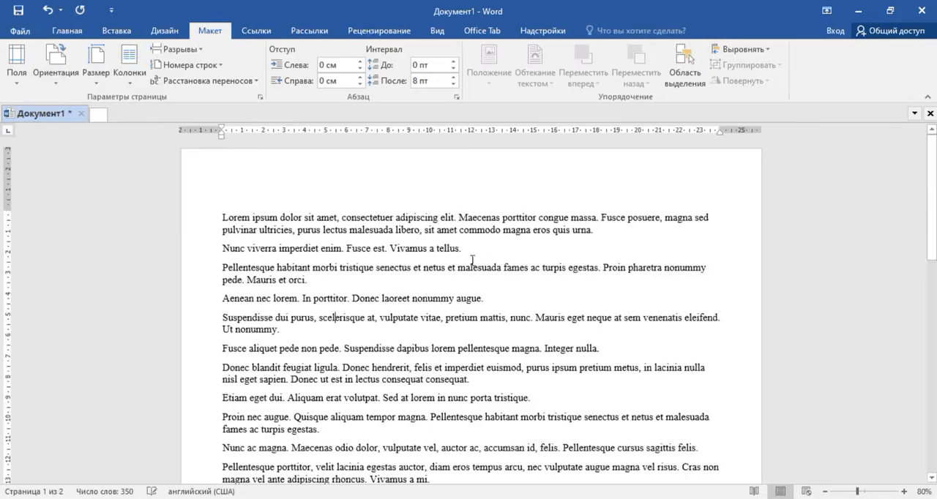
scroll(439, 260, down, 6)
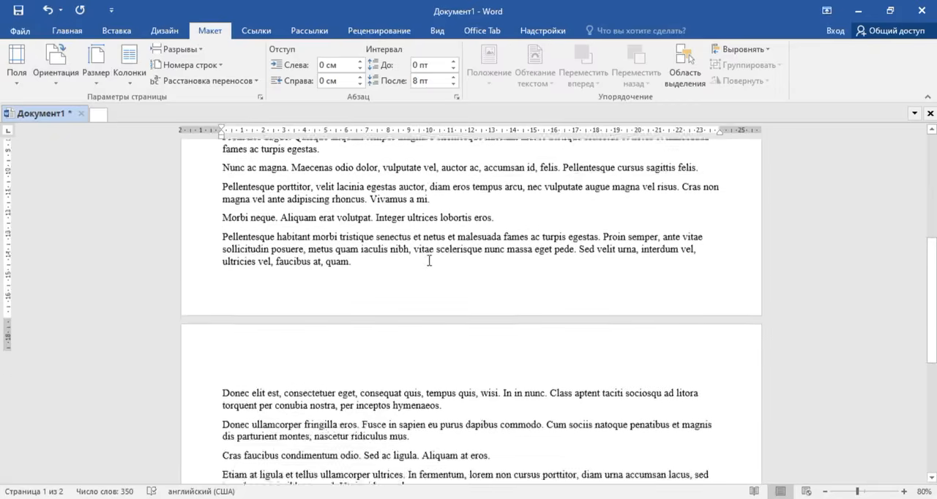
scroll(425, 249, up, 6)
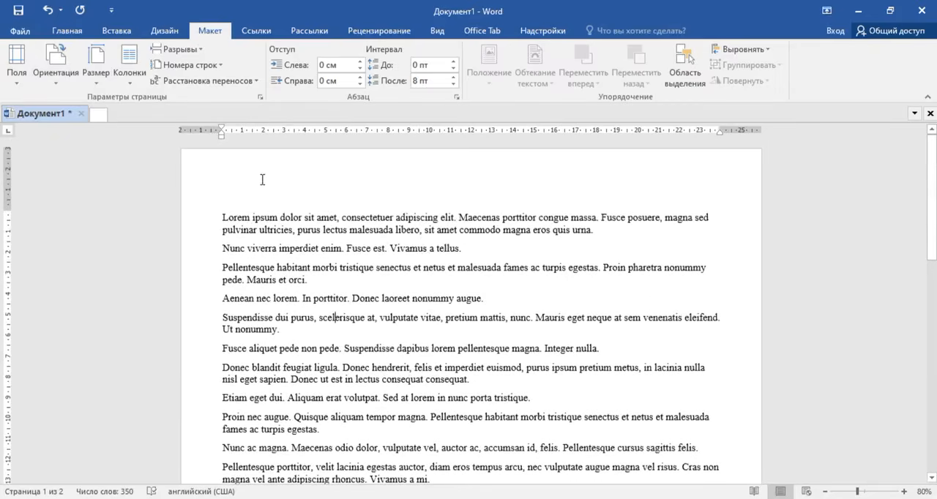
click(55, 73)
click(74, 106)
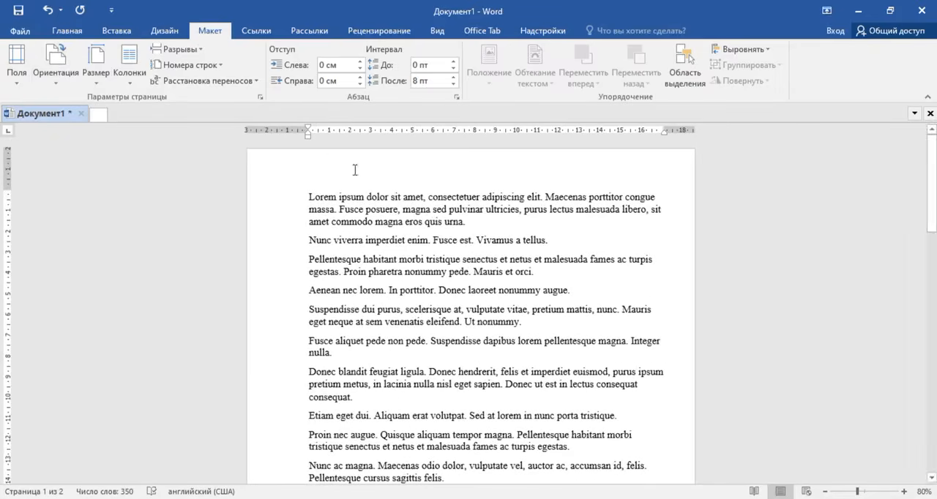
Step: Set the paper size to A4 (21 x 29,7 см) and look through the resulting pages
click(96, 86)
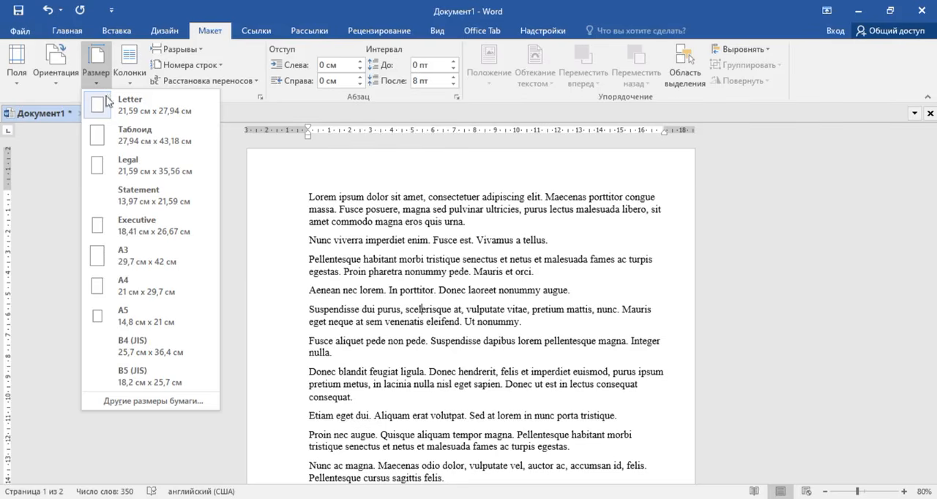
click(150, 294)
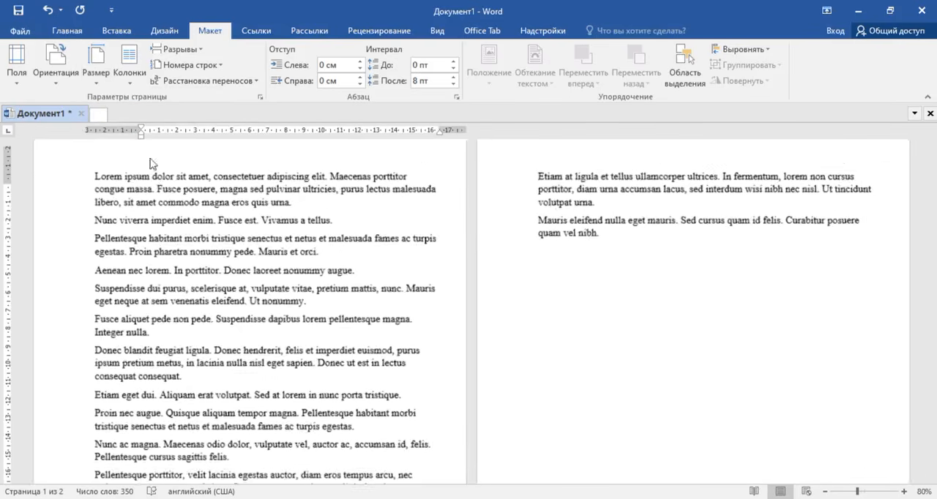
scroll(166, 174, up, 1)
scroll(167, 174, up, 1)
click(418, 335)
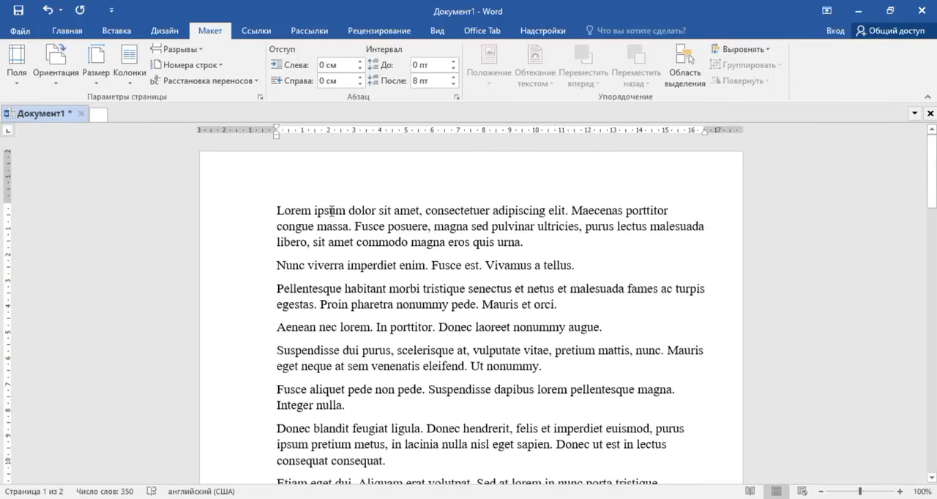
scroll(332, 211, down, 3)
scroll(332, 211, down, 9)
scroll(328, 199, up, 7)
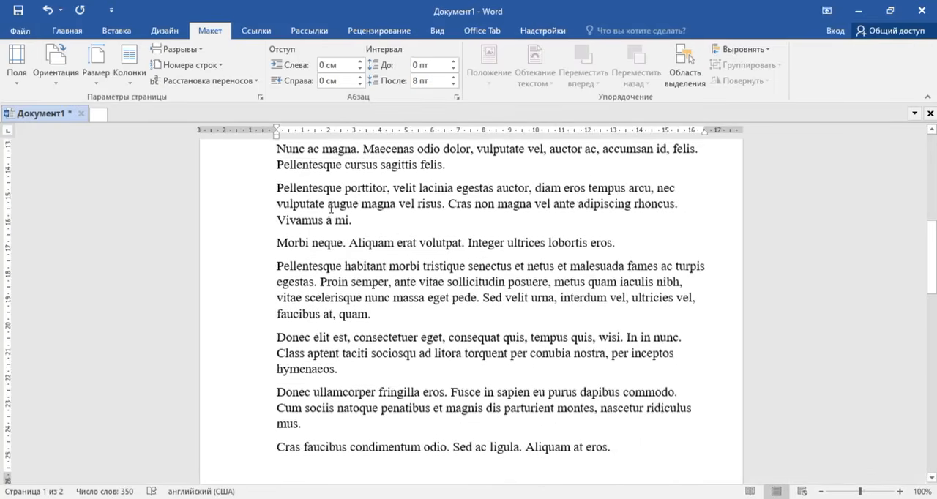
scroll(328, 199, up, 5)
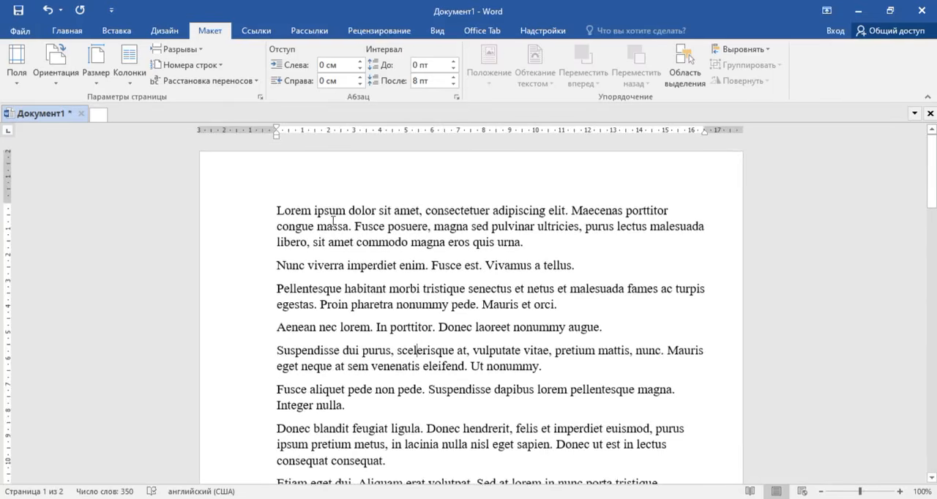
Step: Lay out the document's text in two columns
click(128, 64)
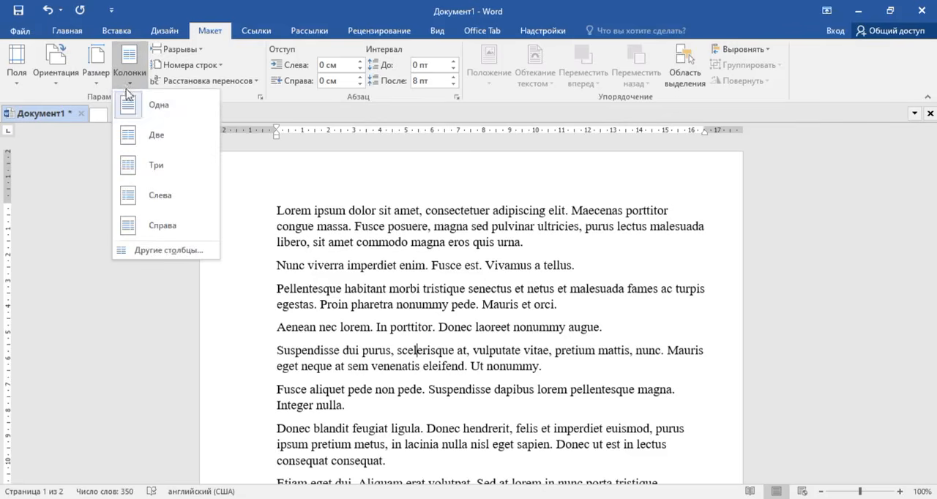
click(147, 138)
scroll(402, 234, down, 9)
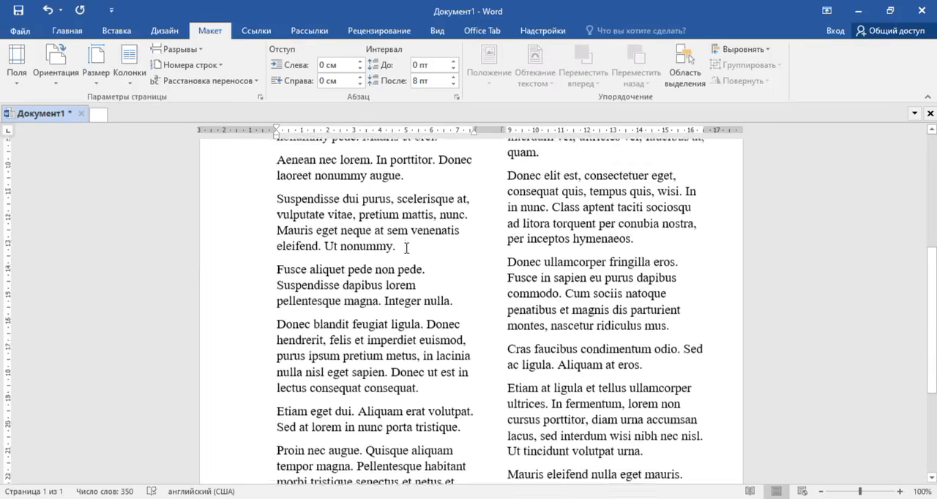
scroll(404, 241, up, 6)
scroll(404, 240, up, 4)
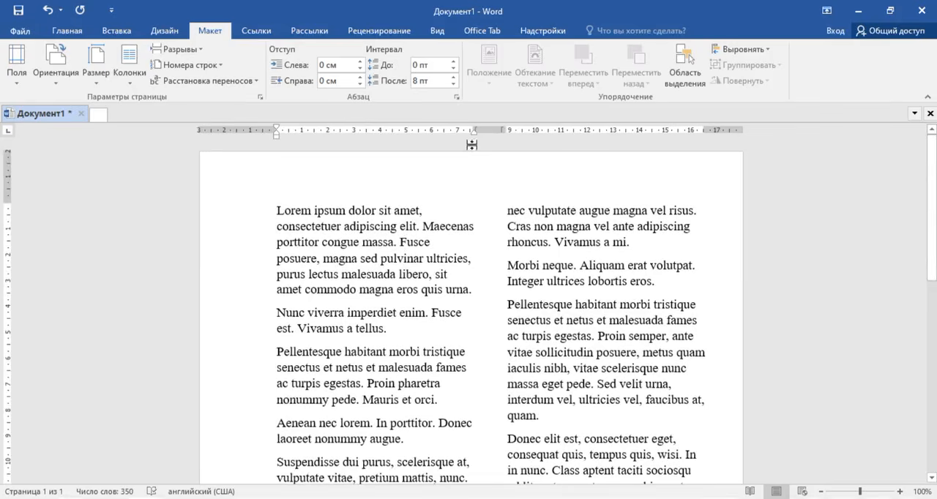
Step: Narrow the two text columns slightly by adjusting their right boundaries on the ruler
mouse_move(474, 129)
mouse_down()
mouse_move(492, 129)
mouse_move(446, 129)
mouse_move(481, 136)
mouse_up()
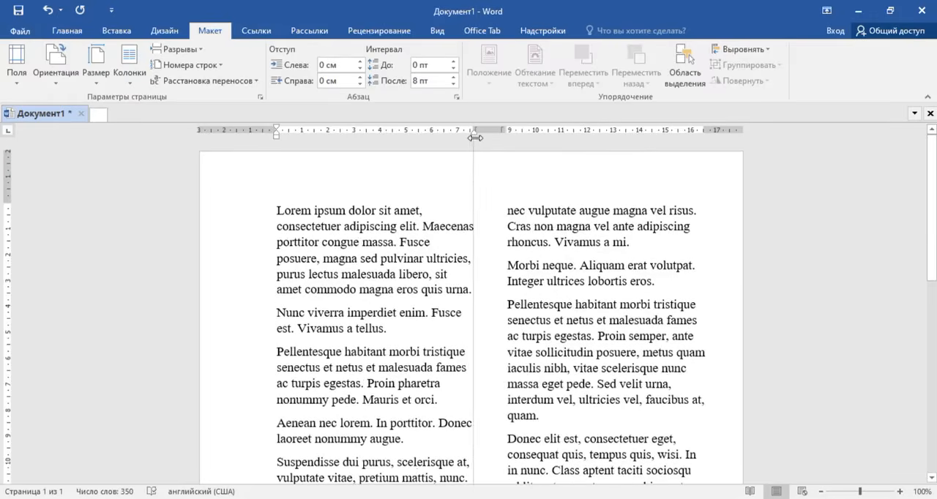
mouse_move(706, 130)
mouse_down()
mouse_move(724, 128)
mouse_move(701, 130)
mouse_up()
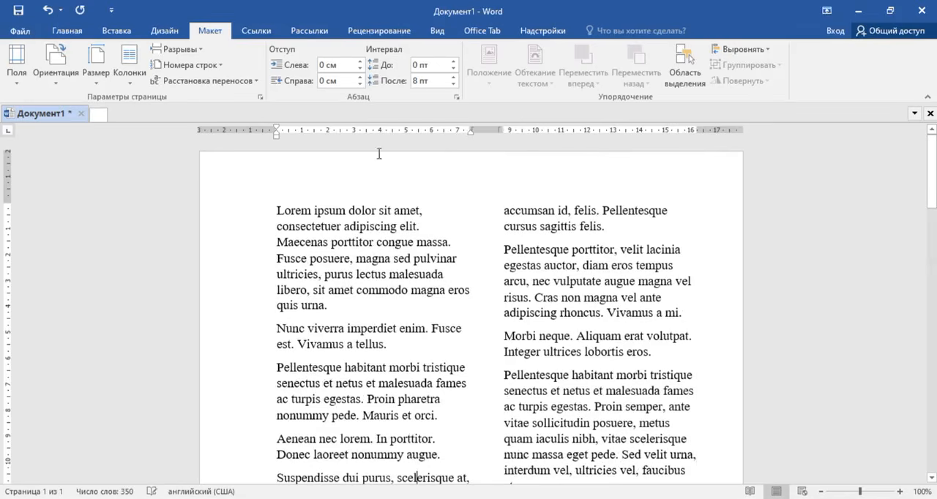
Step: Try raising and lowering the left indent of the first paragraph, ending at 0 см
click(277, 211)
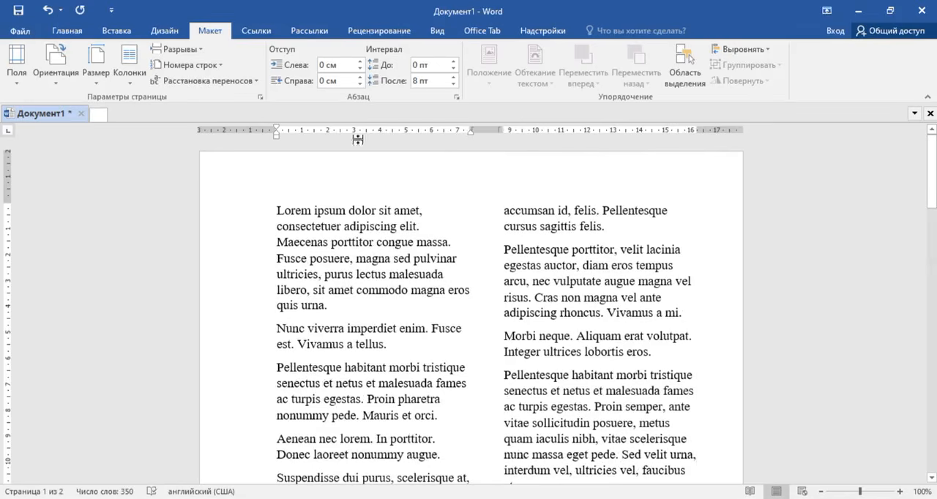
triple_click(360, 61)
double_click(359, 68)
click(359, 68)
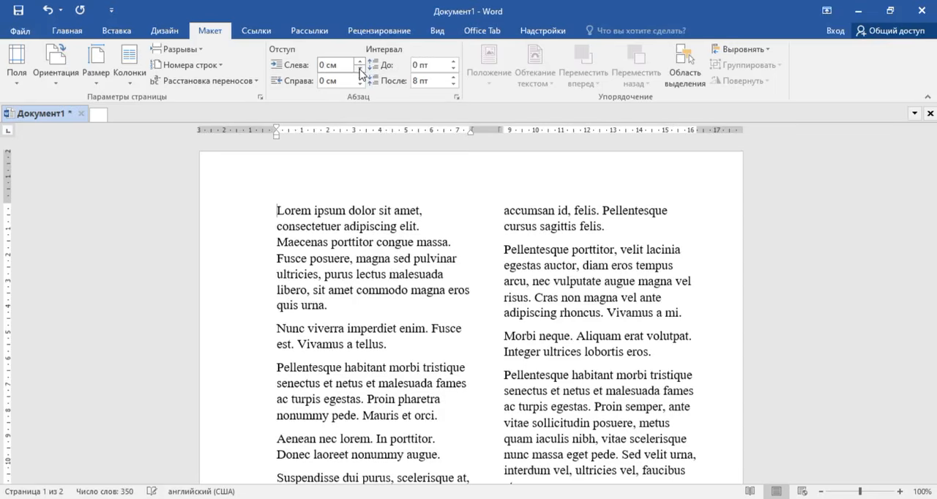
click(359, 68)
click(360, 68)
click(359, 68)
click(359, 69)
click(359, 62)
click(359, 62)
click(359, 62)
click(360, 62)
drag(277, 210, 336, 306)
click(361, 242)
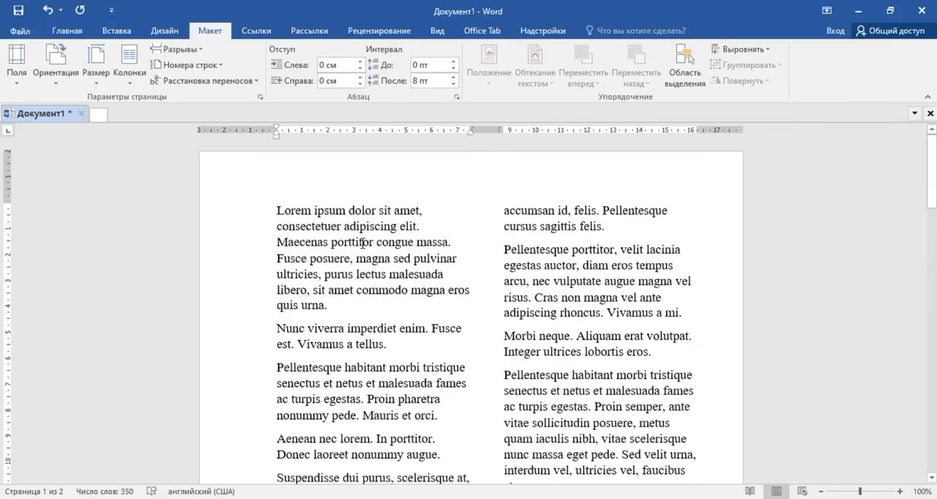
Step: Select the whole text and try left indents between 0,1 см and -0,4 см, ending at -0,1 см
key(ctrl+a)
click(359, 63)
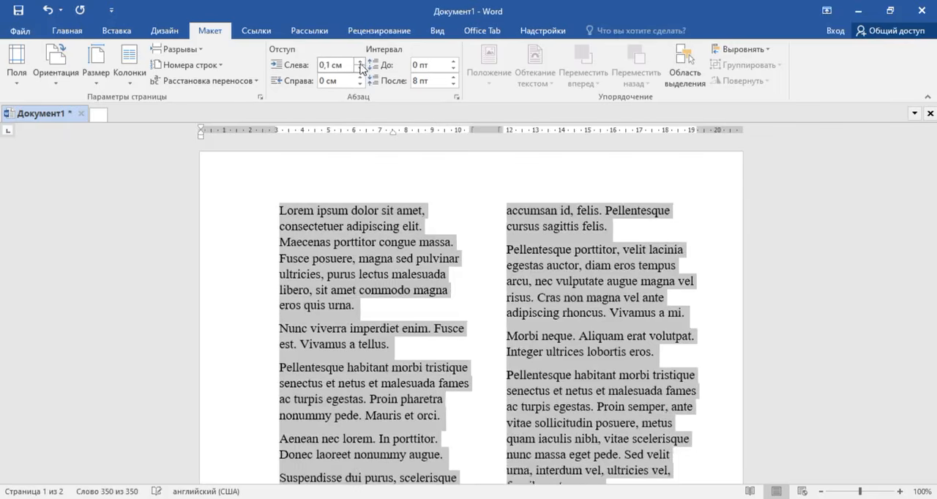
click(359, 69)
click(359, 68)
click(359, 68)
click(359, 69)
click(360, 69)
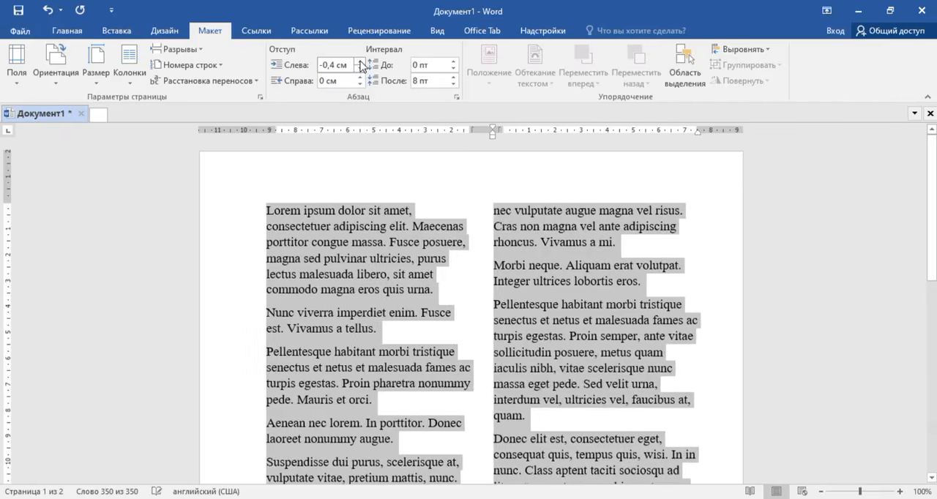
click(359, 62)
click(360, 62)
click(360, 63)
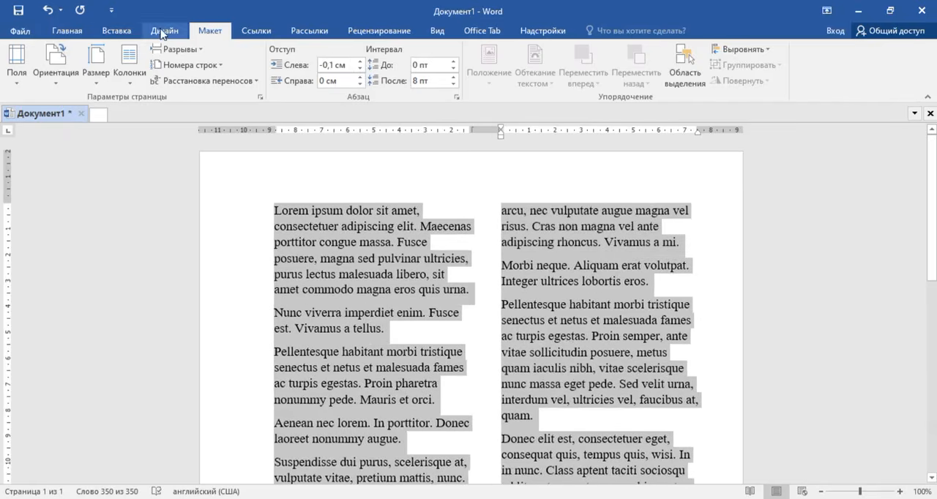
Step: Return the left indent of the whole text to 0 см by increasing and decreasing the indent
click(82, 33)
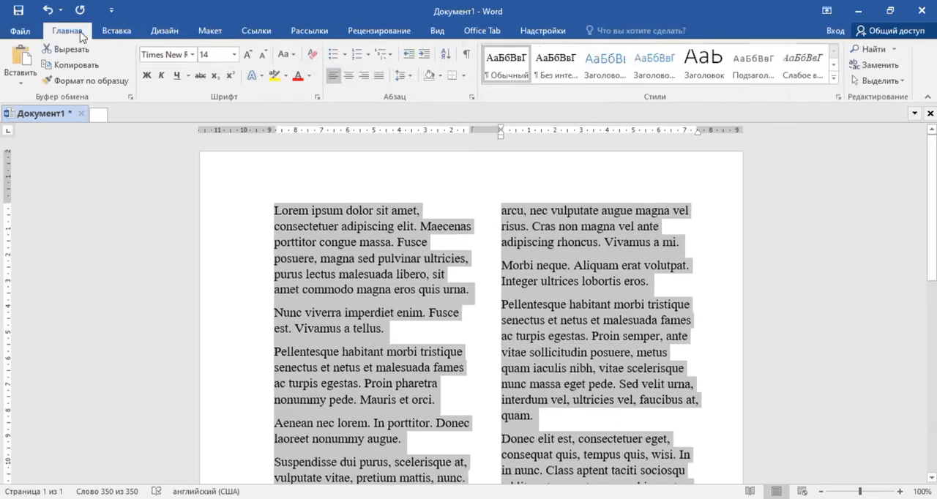
click(422, 55)
click(408, 55)
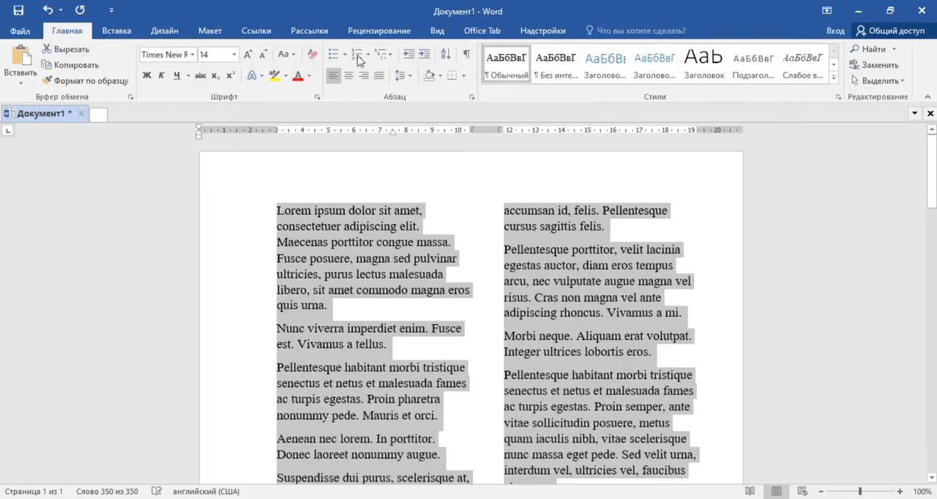
click(165, 31)
click(209, 30)
click(360, 61)
click(360, 68)
Step: Try different right indents on the whole text, including -0,8 см and -0,5 см, and return it to 0 см
click(358, 84)
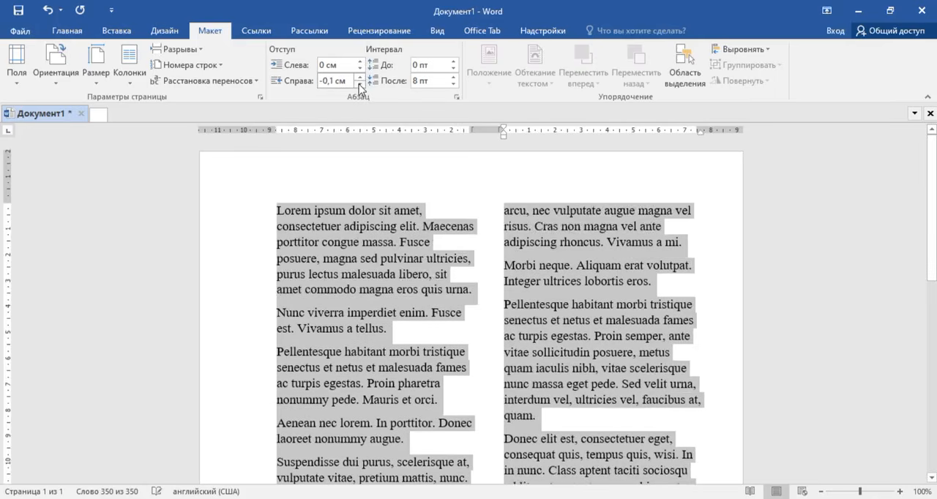
click(359, 84)
click(358, 84)
click(359, 84)
click(358, 84)
click(358, 84)
click(359, 84)
click(359, 83)
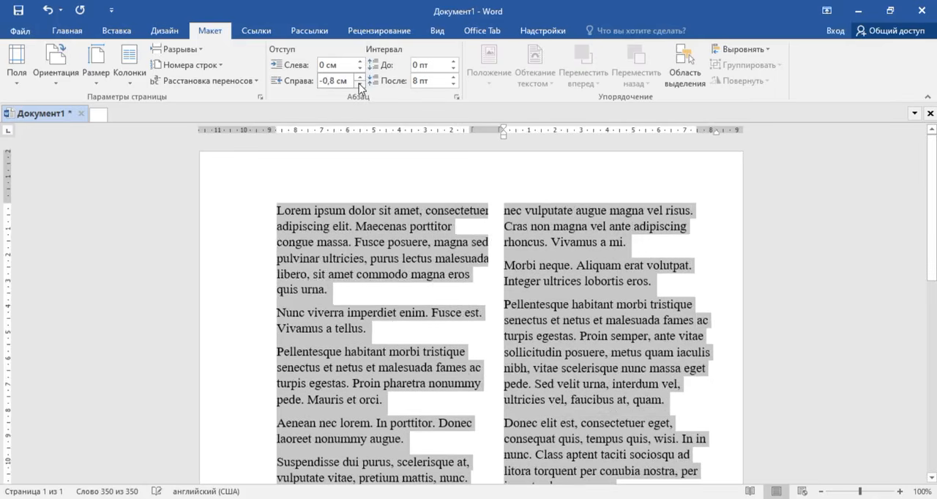
click(358, 84)
click(359, 77)
click(359, 76)
click(359, 76)
click(360, 76)
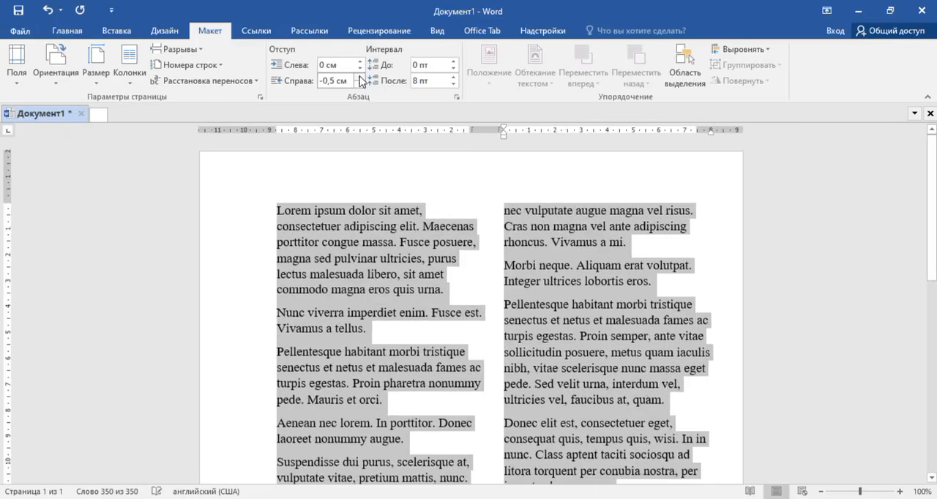
click(360, 76)
click(359, 76)
click(360, 76)
click(359, 76)
click(359, 76)
click(359, 76)
click(360, 76)
click(359, 76)
click(360, 76)
click(359, 84)
click(359, 84)
click(360, 84)
click(359, 84)
click(359, 84)
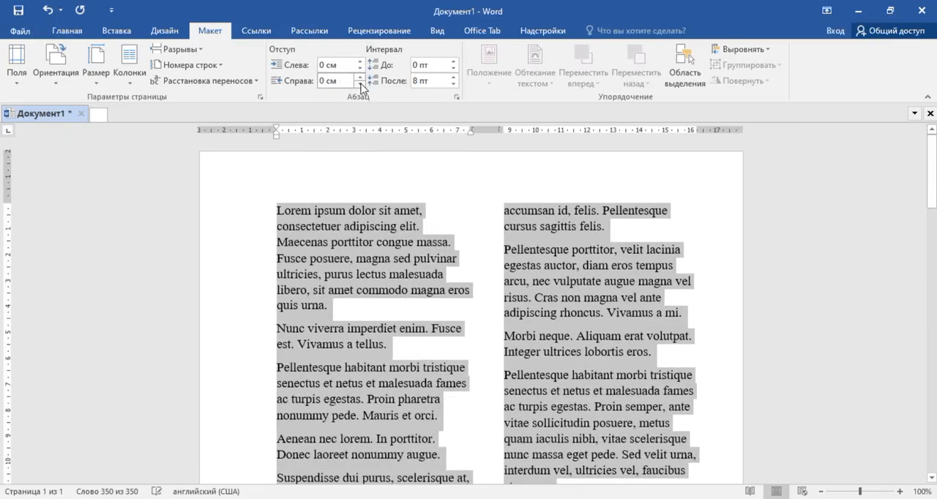
Step: Raise and lower the spacing before the paragraphs of the whole text, ending at Авто
click(453, 63)
click(453, 62)
click(453, 62)
click(454, 68)
click(453, 68)
click(453, 69)
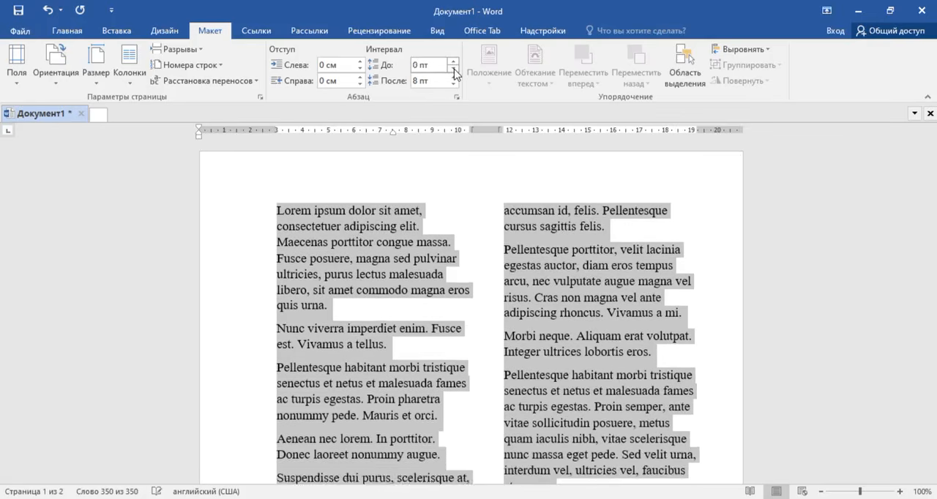
click(454, 68)
Step: Raise the spacing after the paragraphs of the whole text to 36 пт and lower it to Авто
click(454, 78)
click(453, 78)
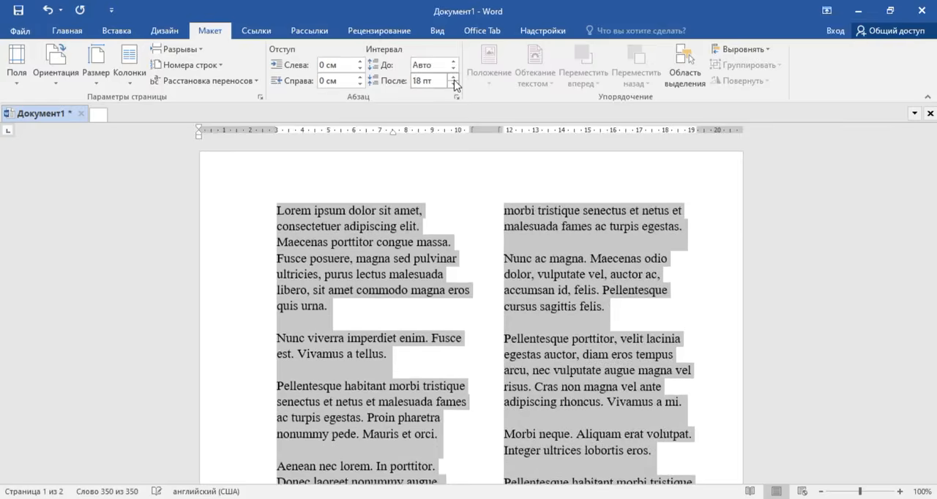
click(454, 78)
click(454, 78)
click(454, 77)
click(453, 85)
click(453, 85)
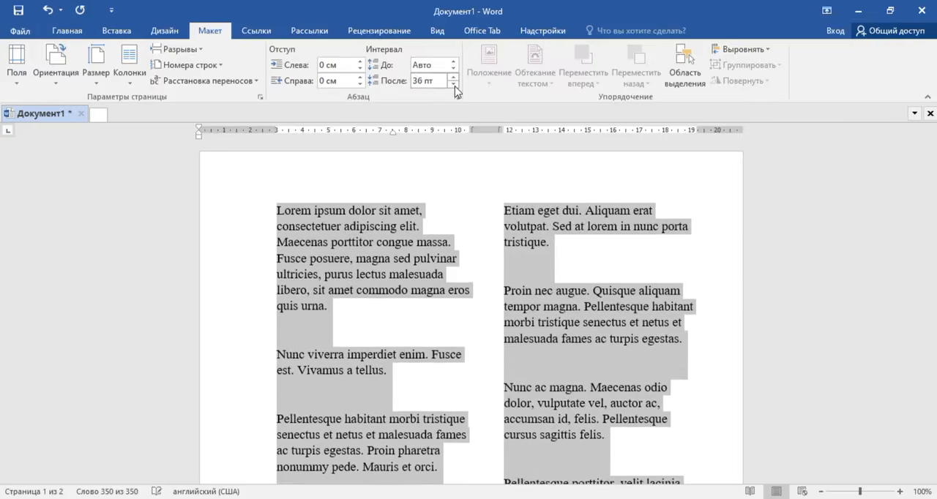
click(454, 85)
click(455, 86)
click(455, 85)
click(455, 86)
click(455, 86)
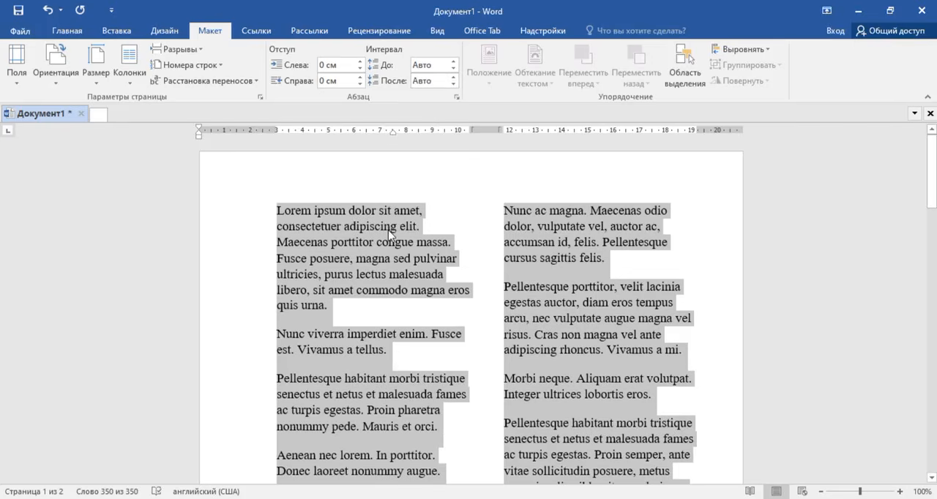
Step: Apply the Обычные page margins preset and replace it with Средние
click(16, 62)
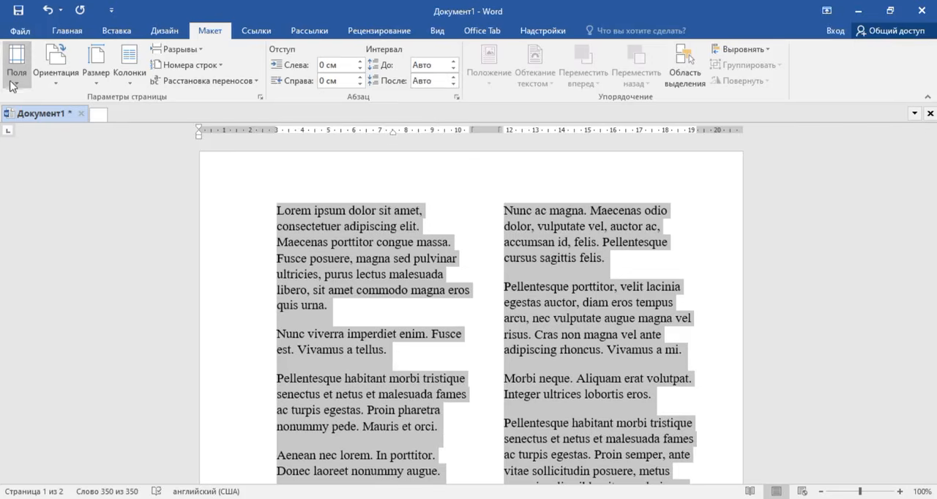
click(79, 115)
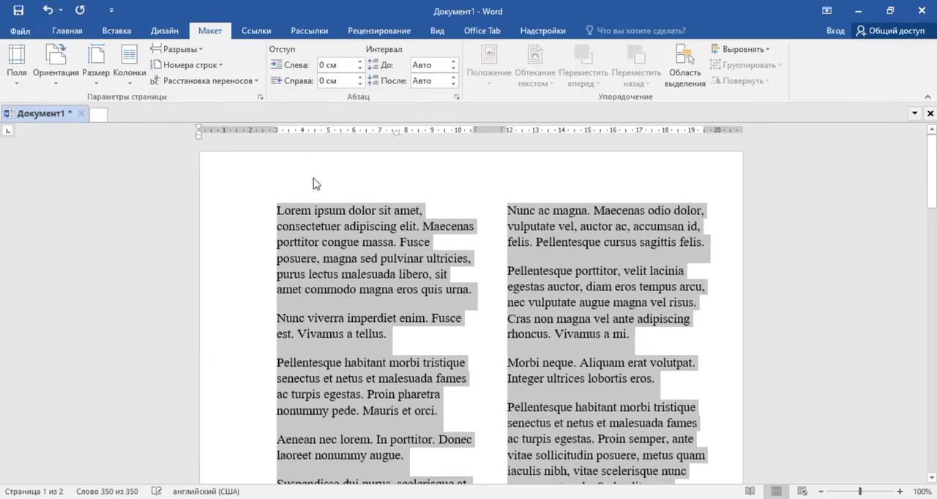
click(15, 73)
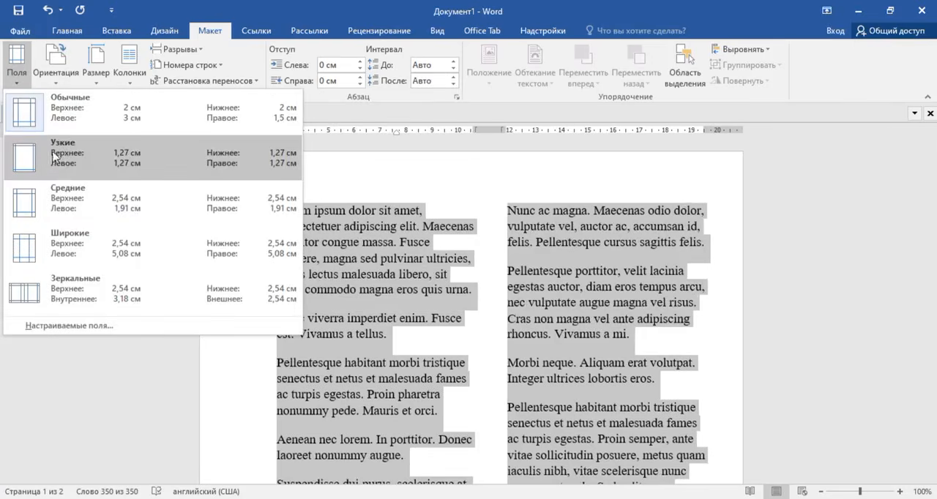
click(64, 209)
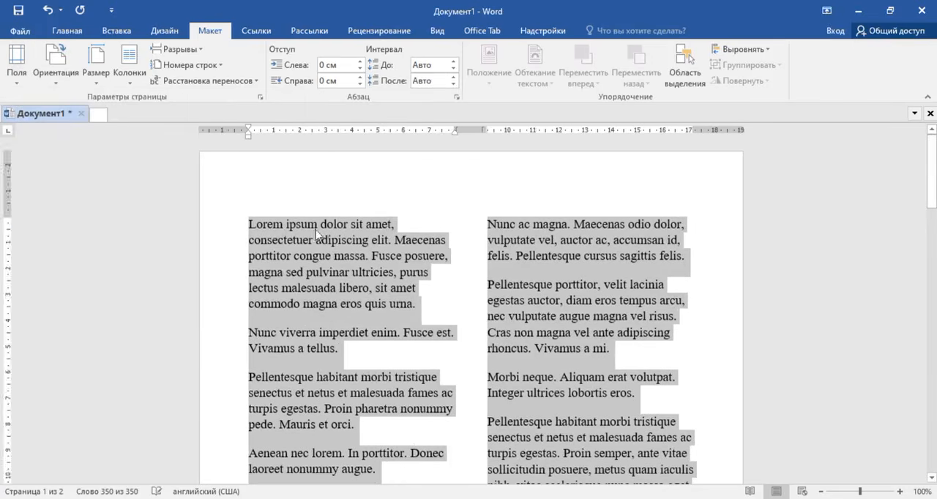
click(57, 76)
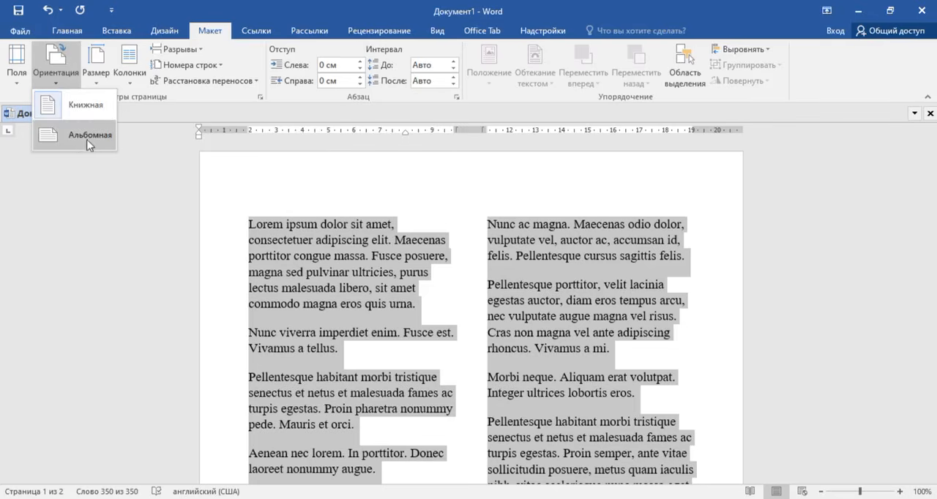
click(100, 84)
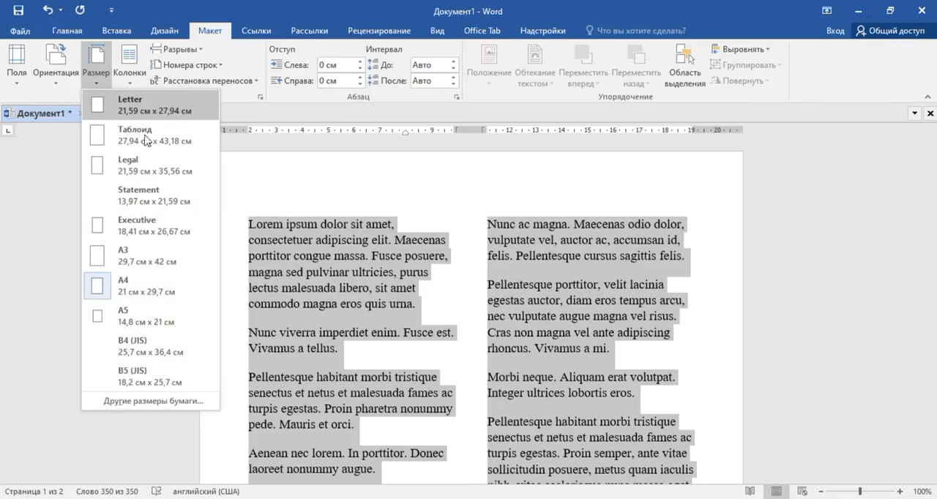
click(130, 293)
click(130, 87)
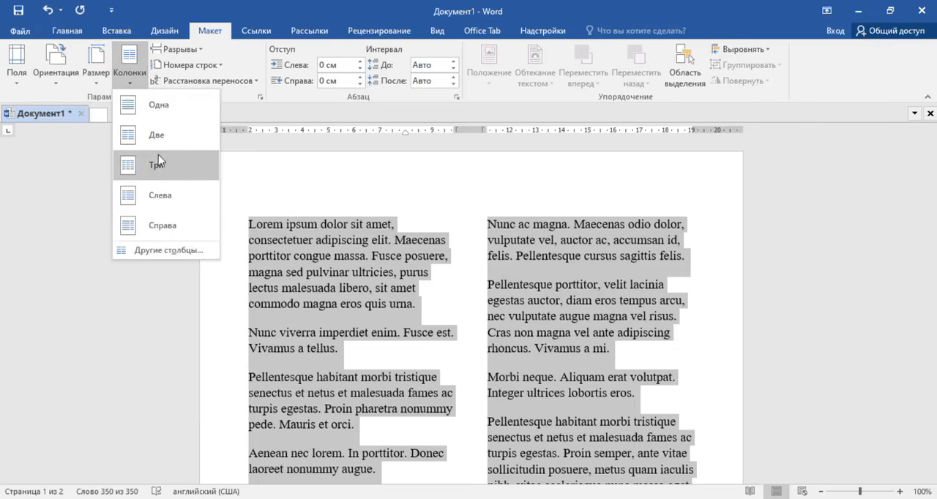
click(289, 196)
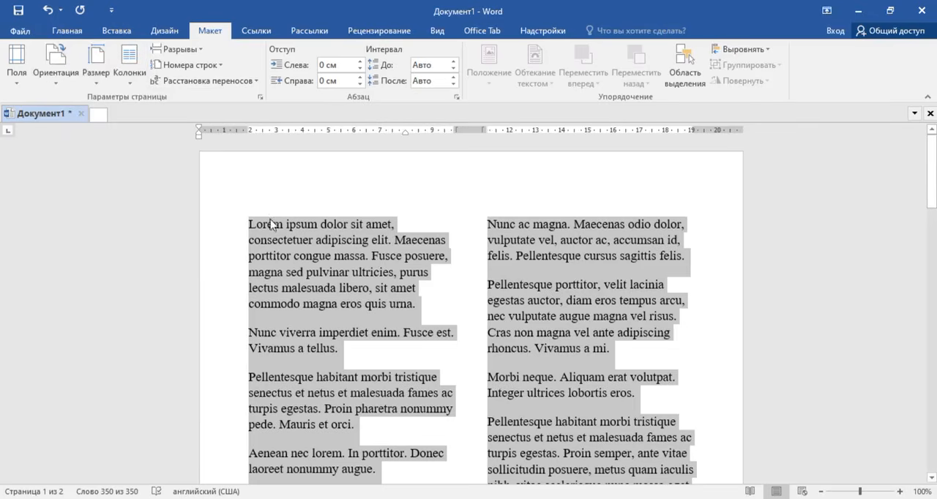
Step: Select only the first paragraph and increase its left indent to 0,9 см
click(270, 224)
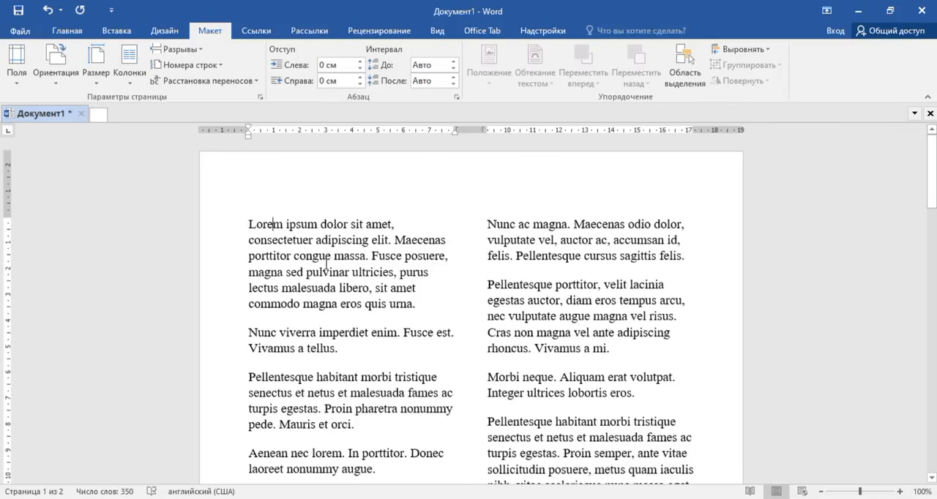
drag(249, 224, 421, 316)
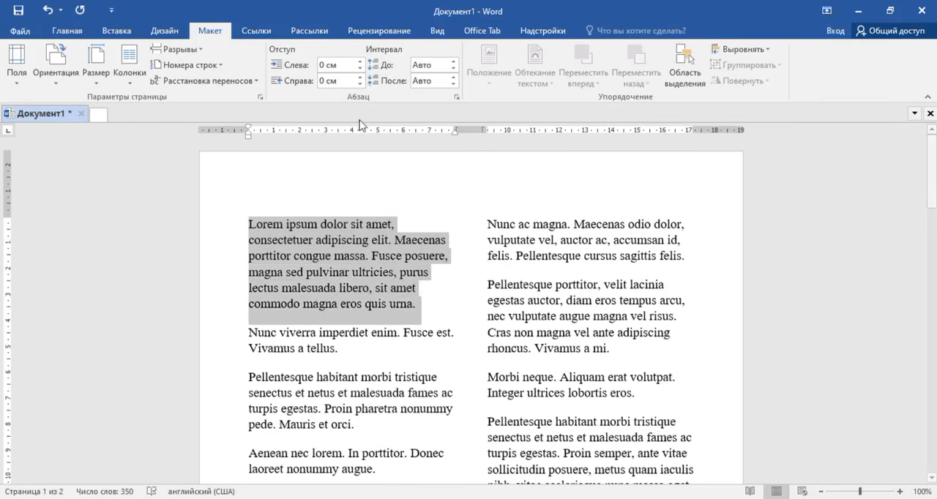
click(359, 65)
click(359, 66)
click(360, 66)
click(359, 66)
click(359, 66)
click(359, 66)
click(359, 66)
click(359, 66)
click(359, 66)
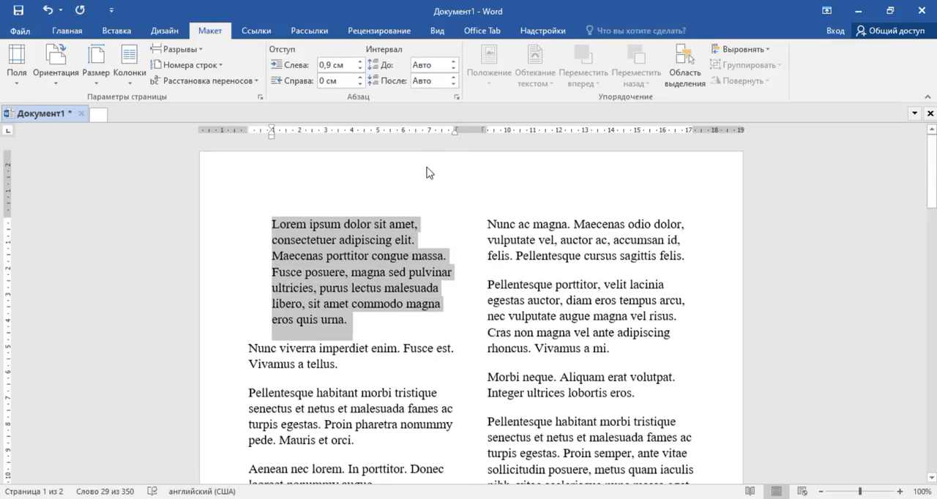